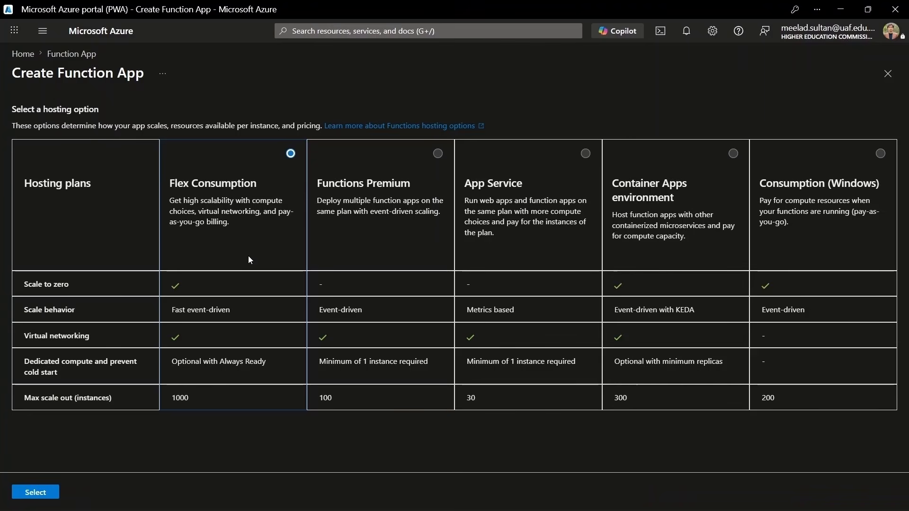
Keep the Flex Consumption plan, choose resource group rg-nexus-compliance-dev, and name the app fn-nexus-sanitizer-md
{"action": "left_click", "coordinate": [41, 493]}
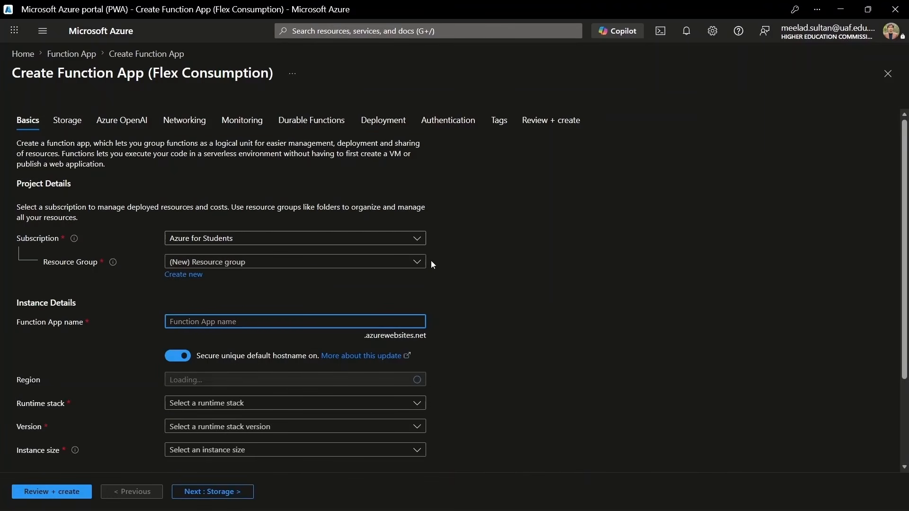
{"action": "left_click", "coordinate": [421, 263]}
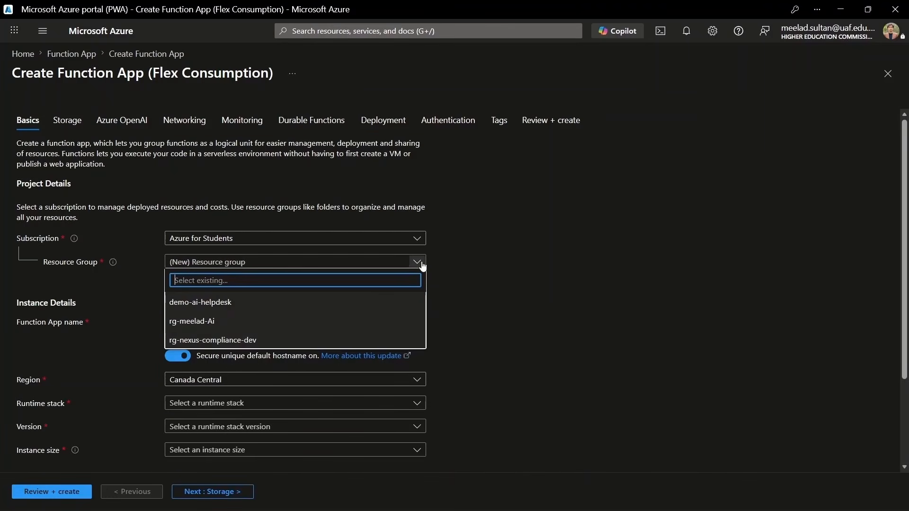
{"action": "left_click", "coordinate": [255, 340]}
{"action": "left_click", "coordinate": [263, 321]}
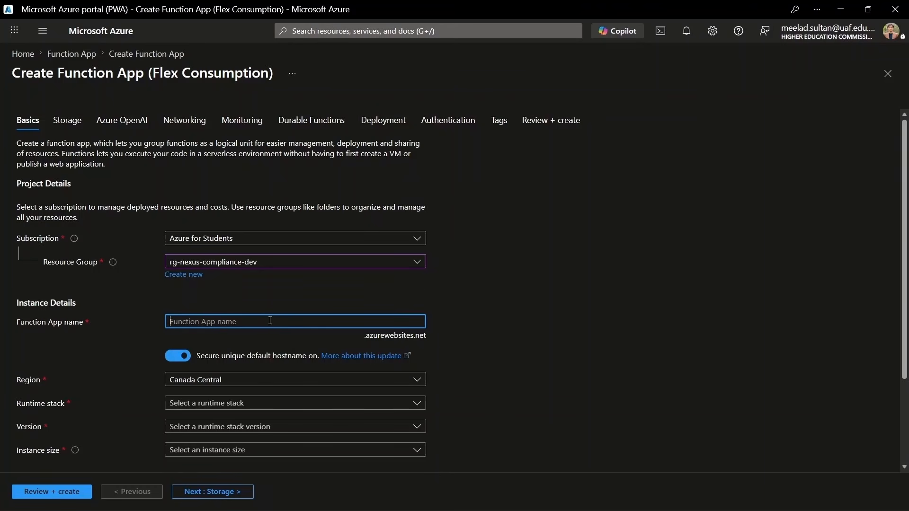
{"action": "type", "text": "fn-nexus-sanitizer-md"}
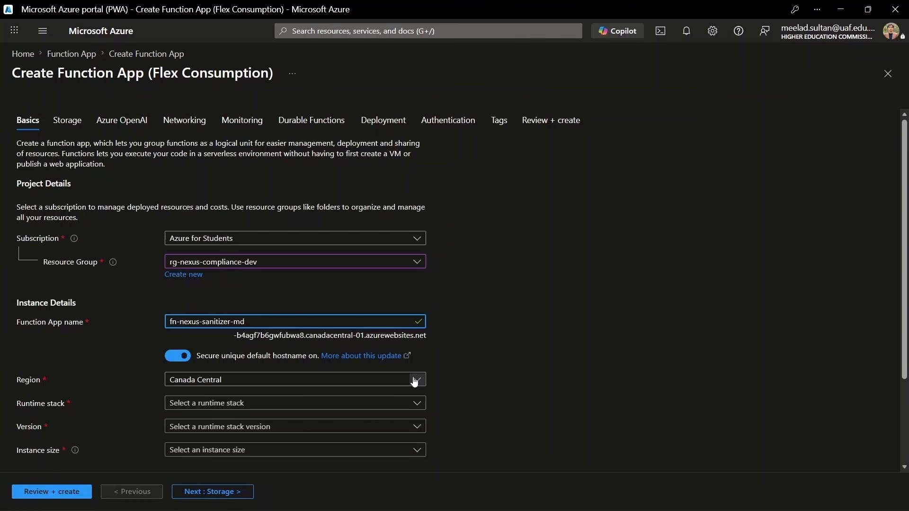
Set the runtime stack to Python 3.13 and move on to the Storage step
{"action": "scroll", "coordinate": [427, 360], "scroll_direction": "down", "scroll_amount": 1}
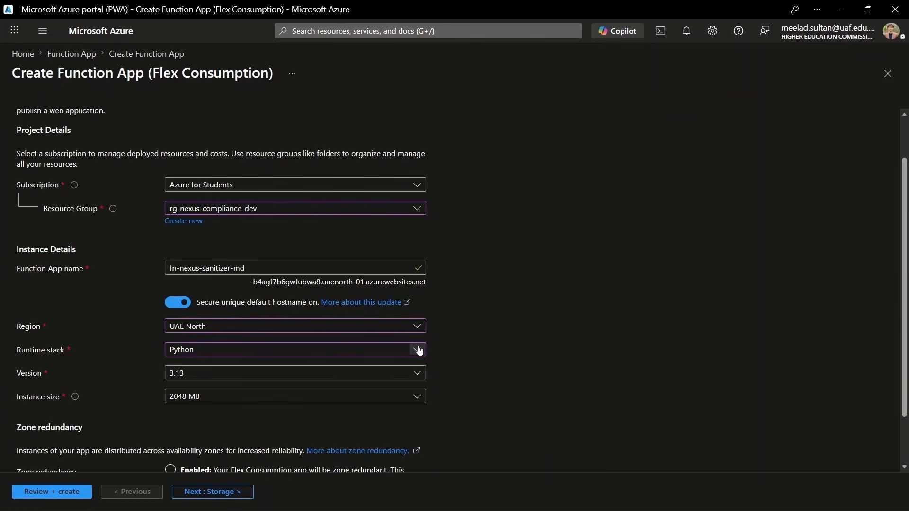
{"action": "left_click", "coordinate": [418, 349]}
{"action": "left_click", "coordinate": [246, 234]}
{"action": "left_click", "coordinate": [416, 374]}
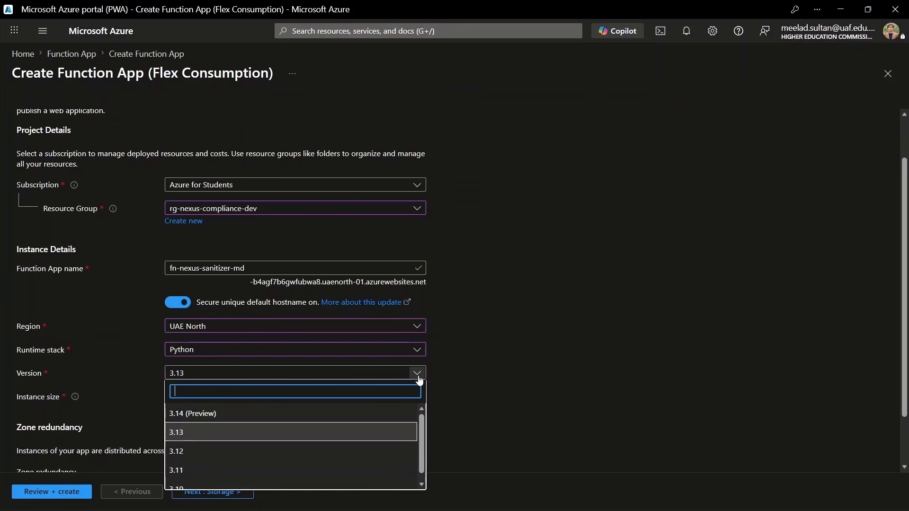
{"action": "left_click", "coordinate": [240, 432]}
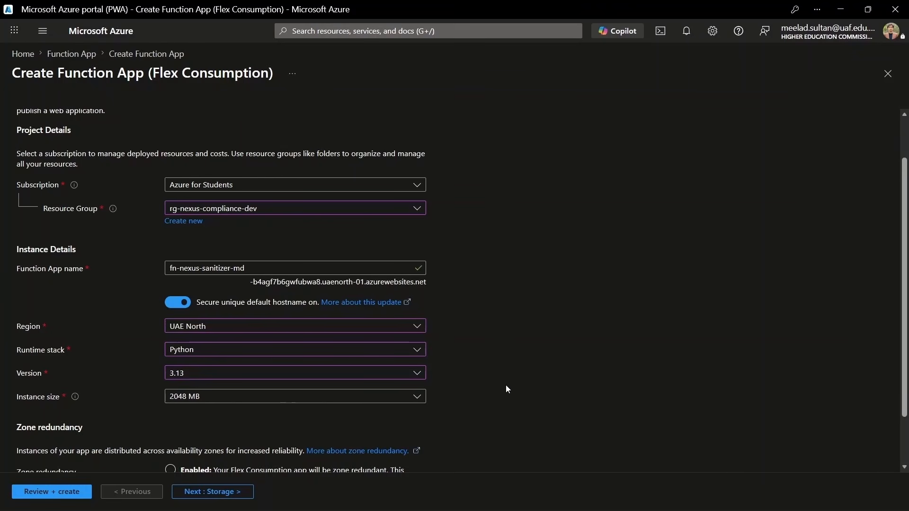
{"action": "scroll", "coordinate": [506, 387], "scroll_direction": "down", "scroll_amount": 2}
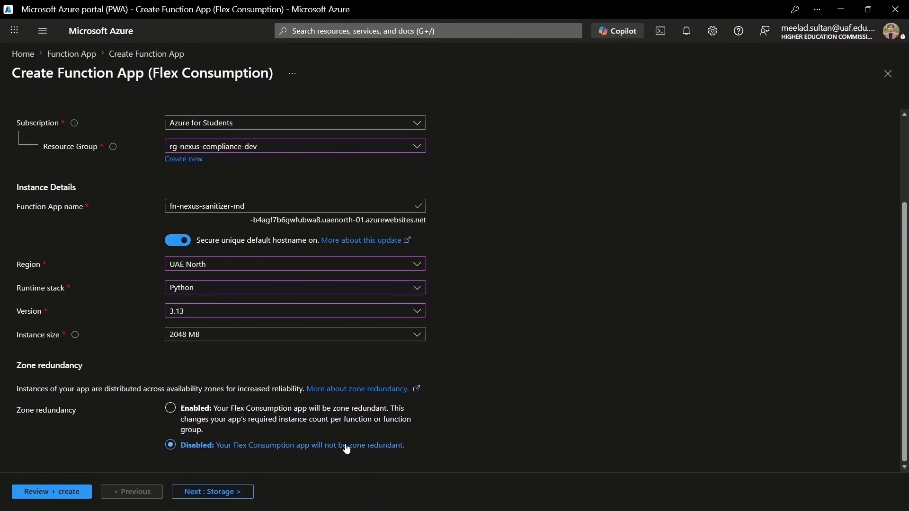
{"action": "left_click", "coordinate": [228, 492]}
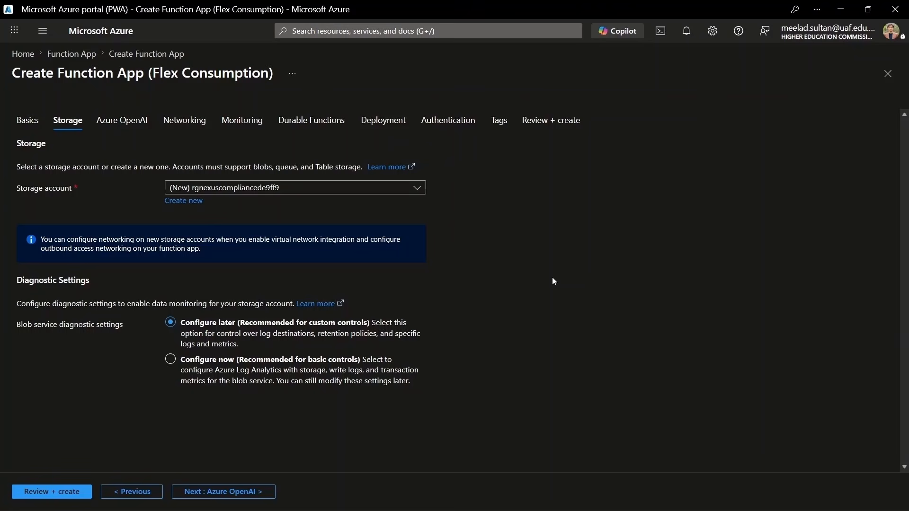
{"action": "left_click", "coordinate": [417, 189]}
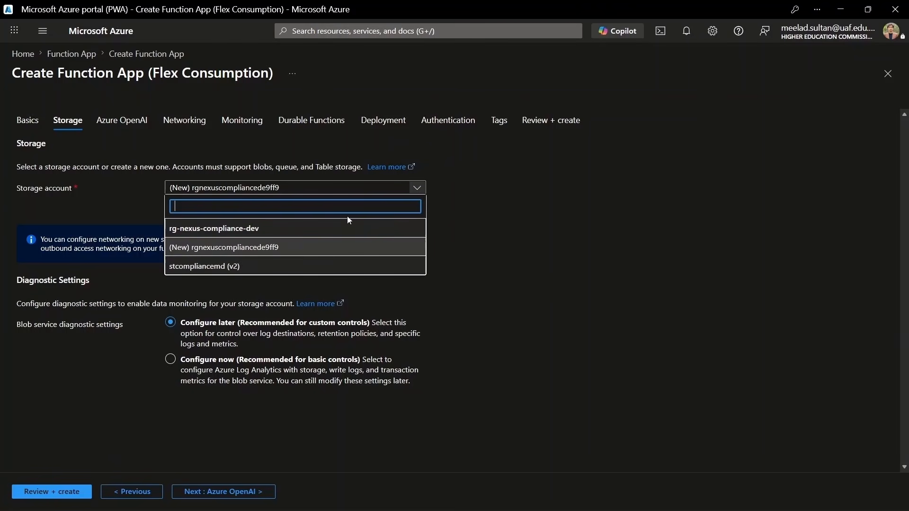
{"action": "left_click", "coordinate": [266, 248]}
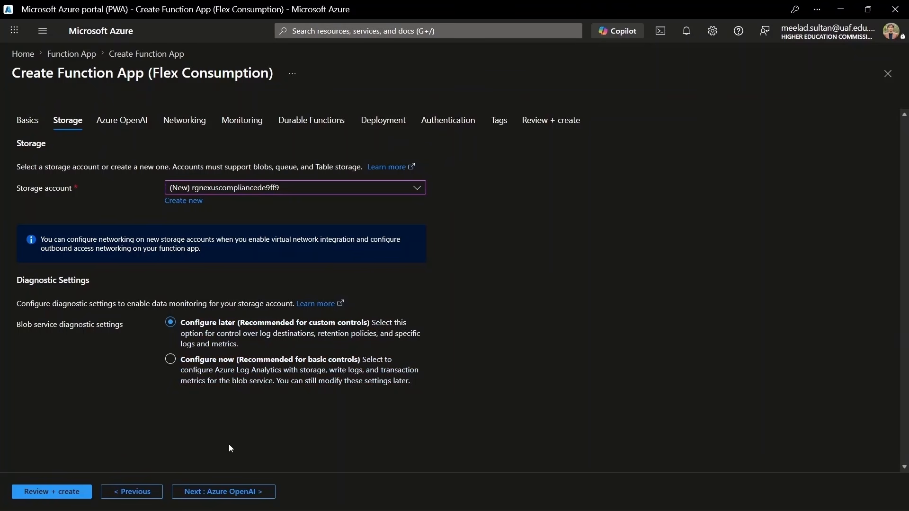
Leave Enable Azure OpenAI unticked and advance to the Networking step
{"action": "left_click", "coordinate": [242, 492]}
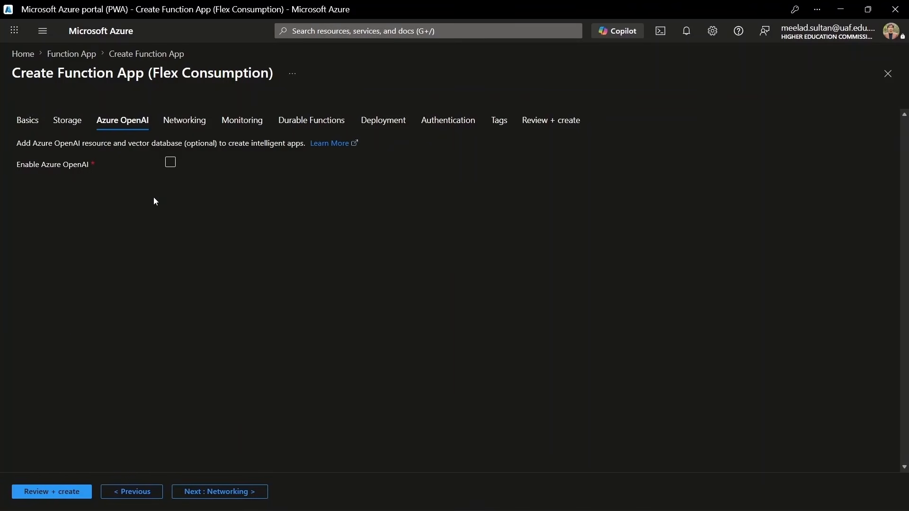
{"action": "left_click", "coordinate": [175, 167]}
{"action": "left_click", "coordinate": [170, 163]}
{"action": "left_click", "coordinate": [230, 491]}
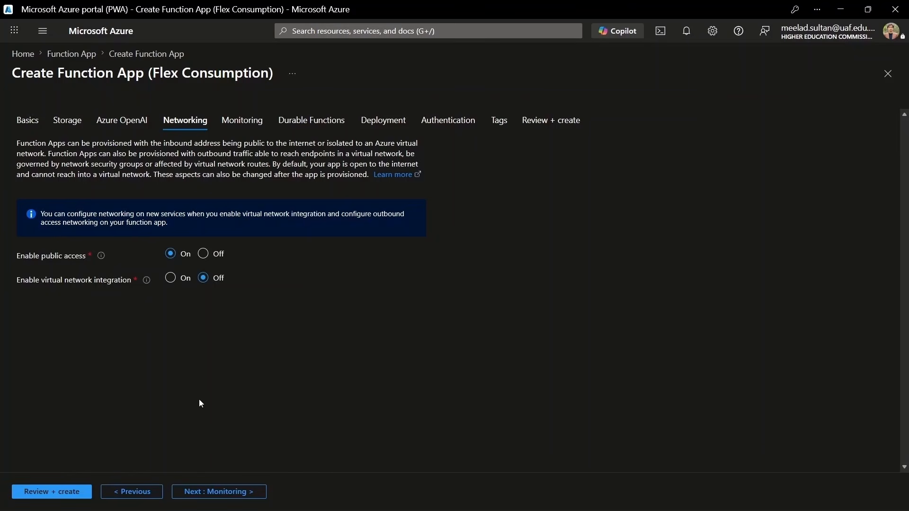
Advance past Networking, Monitoring and Durable Functions unchanged to the Deployment step
{"action": "left_click", "coordinate": [218, 492]}
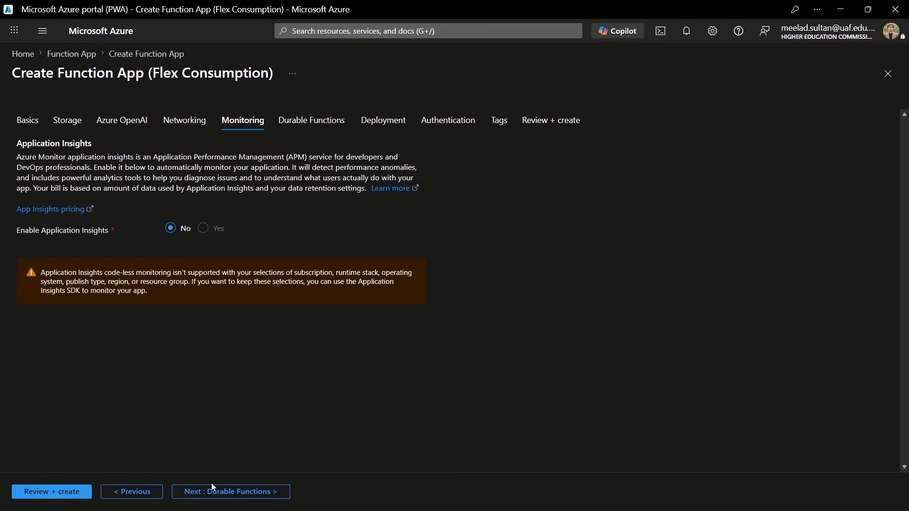
{"action": "left_click", "coordinate": [254, 492]}
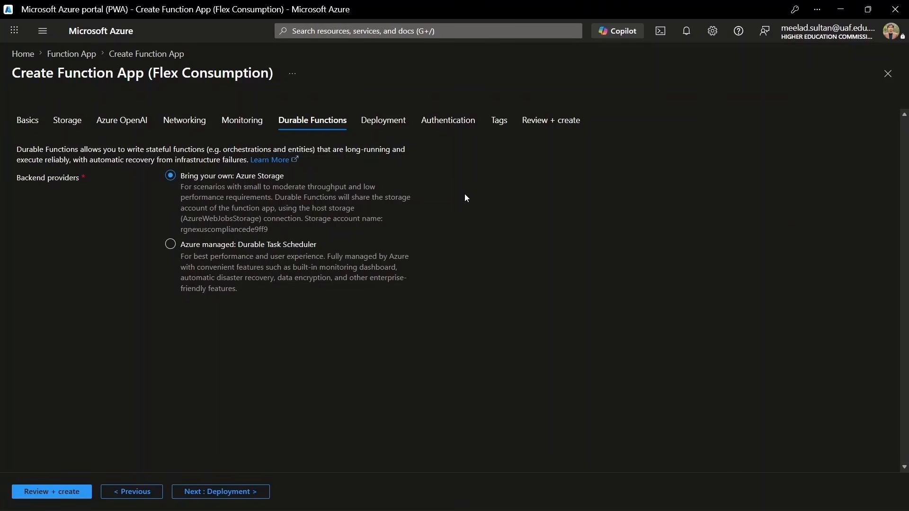
{"action": "left_click", "coordinate": [240, 491]}
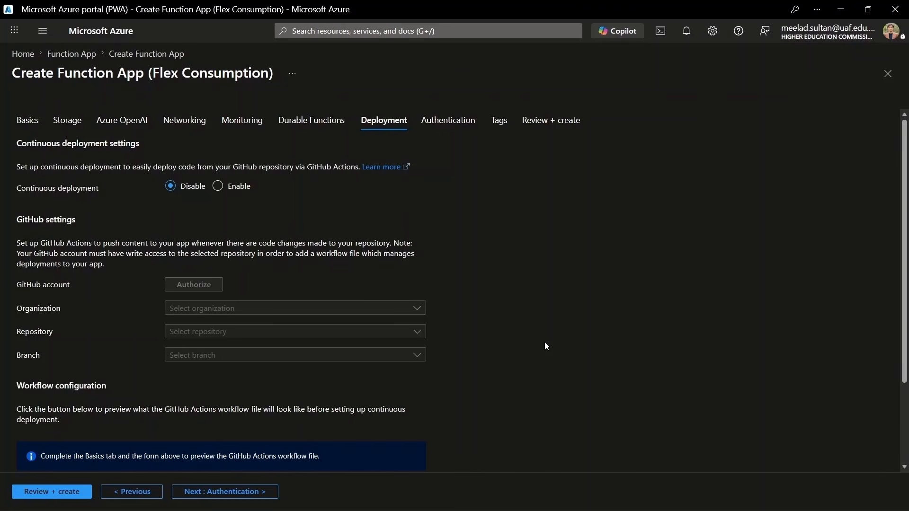
Keep Secrets authentication and no tags, and proceed to Review + create
{"action": "left_click", "coordinate": [232, 491]}
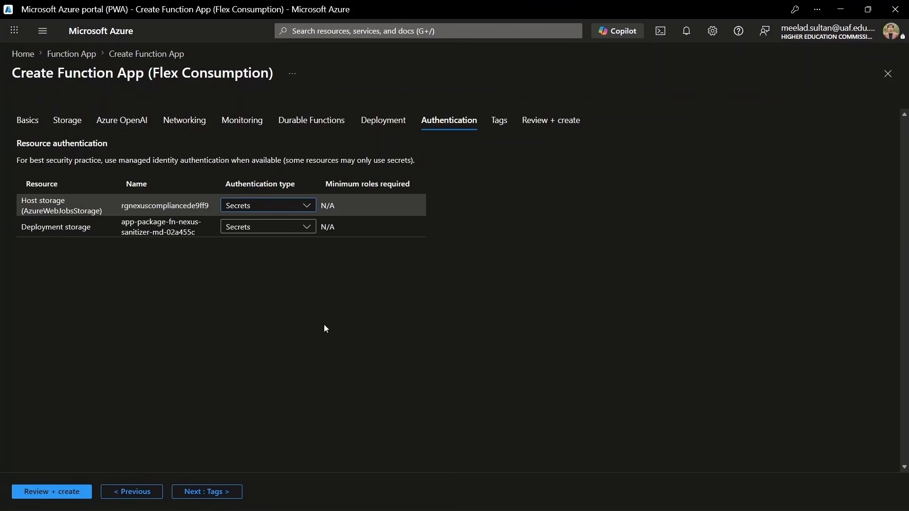
{"action": "left_click", "coordinate": [205, 492]}
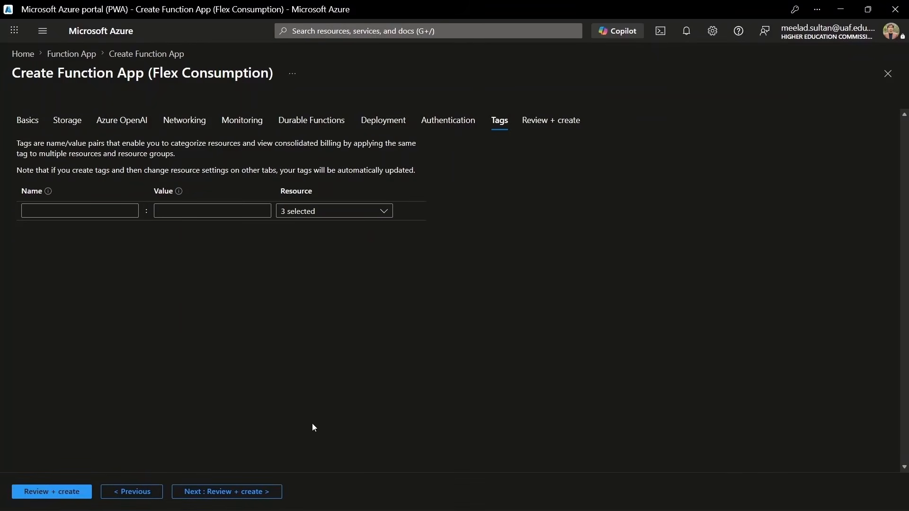
{"action": "left_click", "coordinate": [221, 492]}
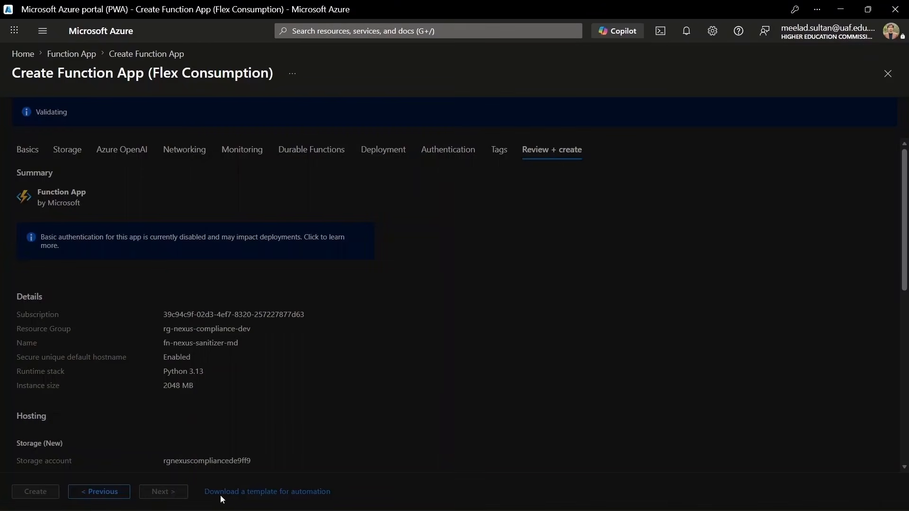
Check the Review + create summary and create the fn-nexus-sanitizer-md function app
{"action": "scroll", "coordinate": [148, 389], "scroll_direction": "down", "scroll_amount": 3}
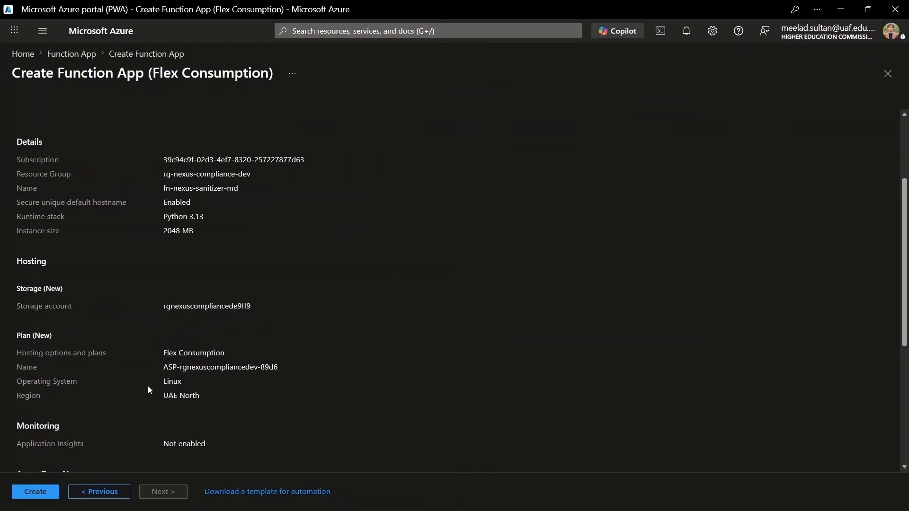
{"action": "scroll", "coordinate": [392, 376], "scroll_direction": "up", "scroll_amount": 2}
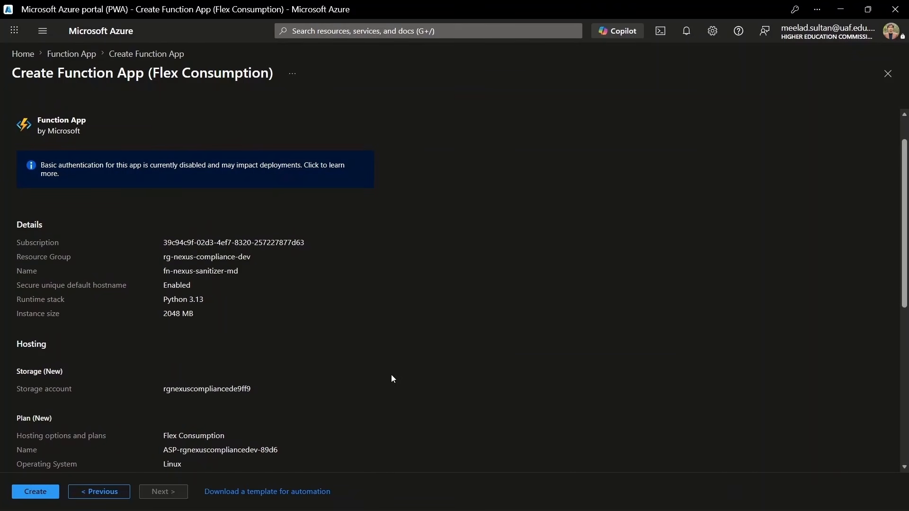
{"action": "scroll", "coordinate": [392, 375], "scroll_direction": "down", "scroll_amount": 4}
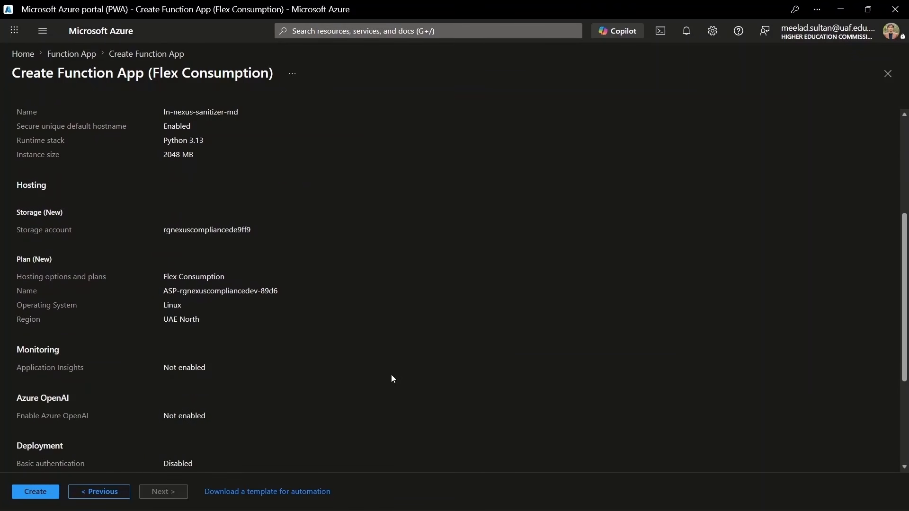
{"action": "scroll", "coordinate": [392, 379], "scroll_direction": "down", "scroll_amount": 3}
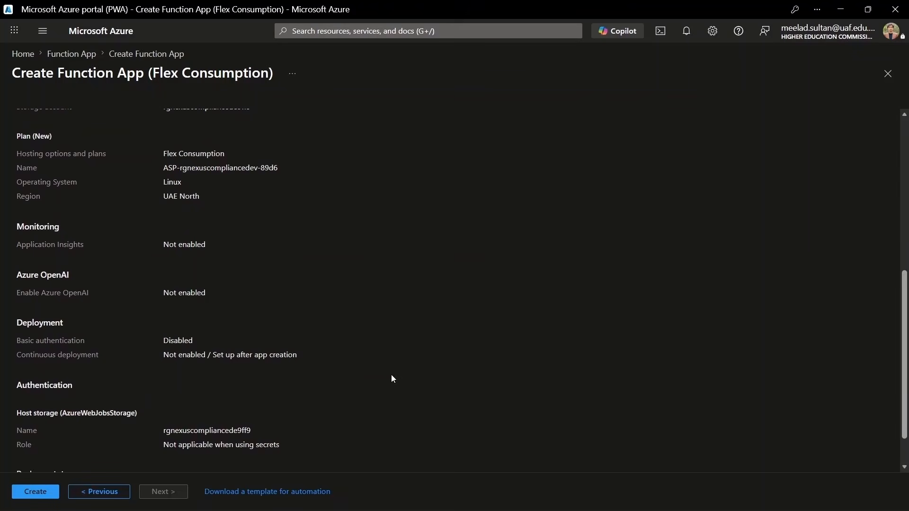
{"action": "left_click", "coordinate": [24, 487]}
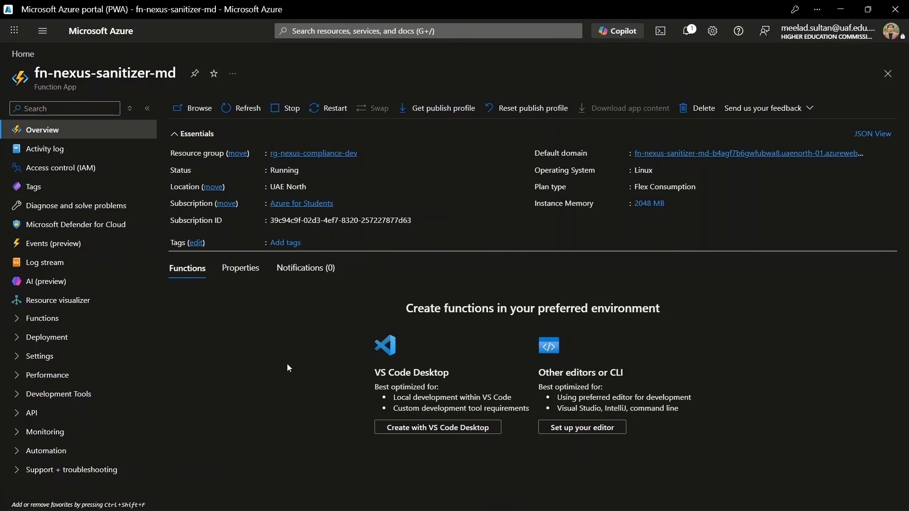
In Settings > Scale and concurrency, replace the maximum instance count of 100 with 5
{"action": "left_click", "coordinate": [69, 357]}
{"action": "scroll", "coordinate": [71, 421], "scroll_direction": "down", "scroll_amount": 3}
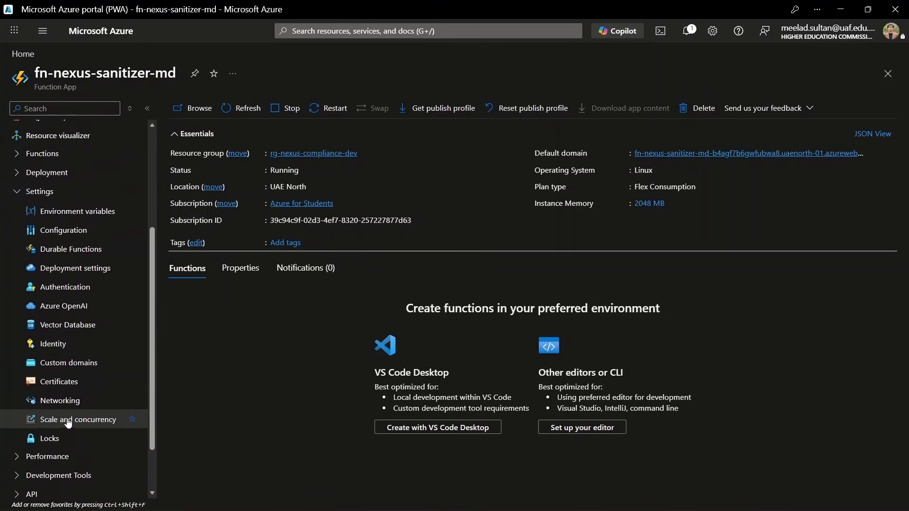
{"action": "left_click", "coordinate": [69, 421]}
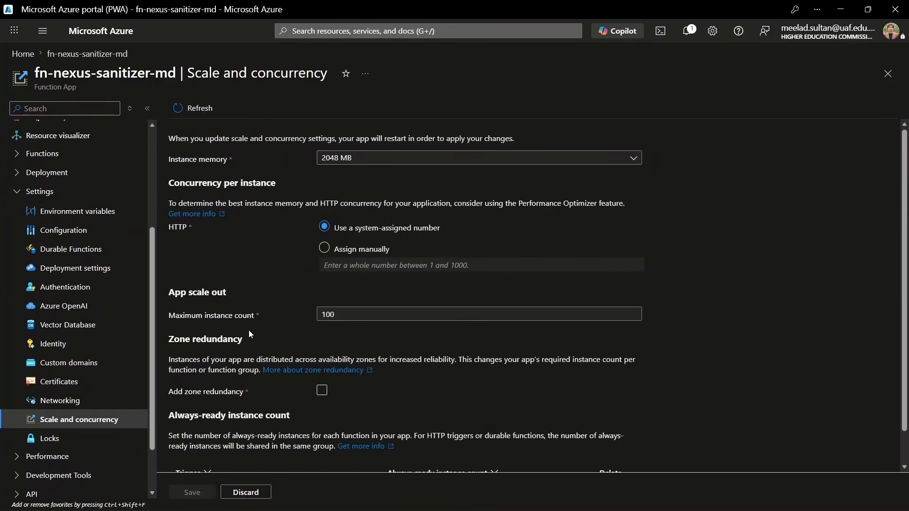
{"action": "left_click", "coordinate": [352, 318]}
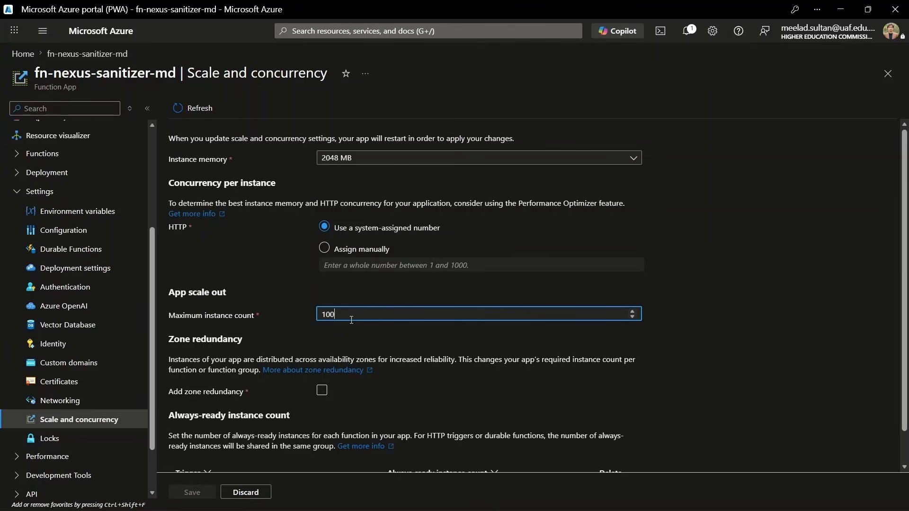
{"action": "key", "text": "BackSpace"}
{"action": "key", "text": "BackSpace"}
{"action": "key", "text": "BackSpace"}
{"action": "type", "text": "5"}
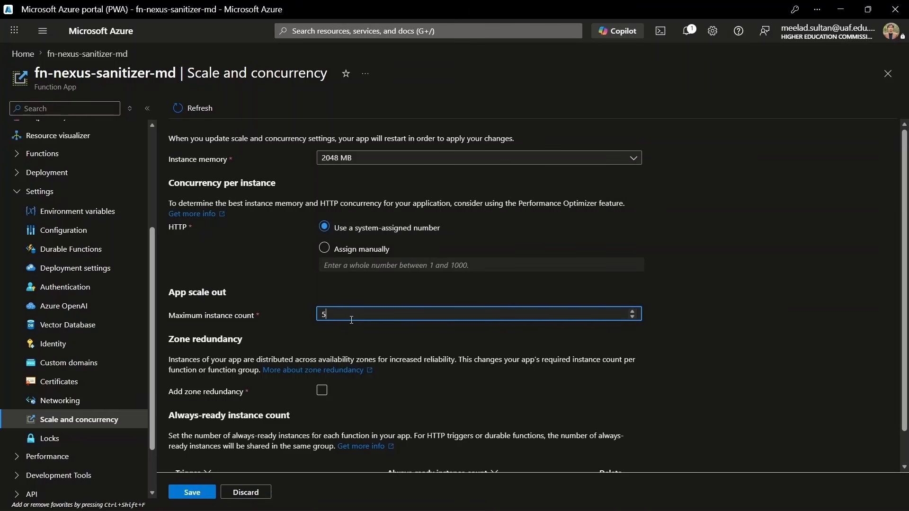
Save and confirm the scale settings with a maximum instance count of 5
{"action": "left_click", "coordinate": [192, 493]}
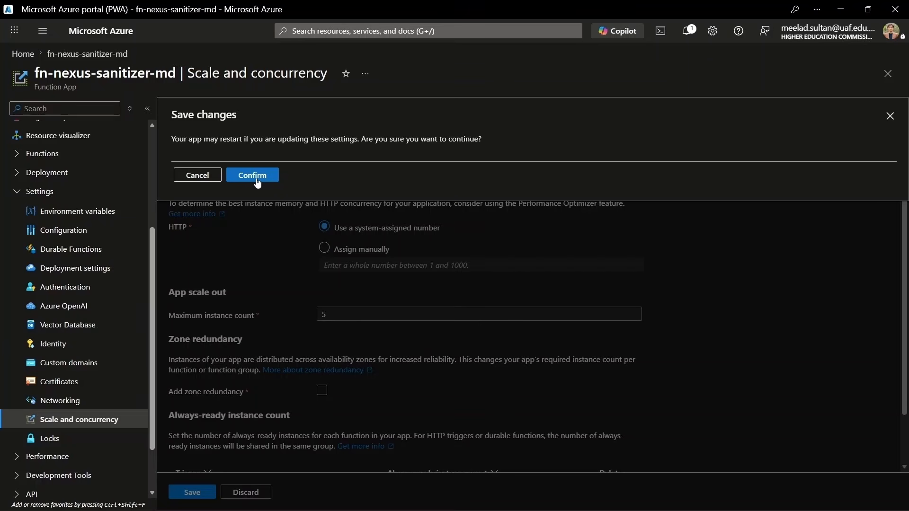
{"action": "left_click", "coordinate": [253, 176]}
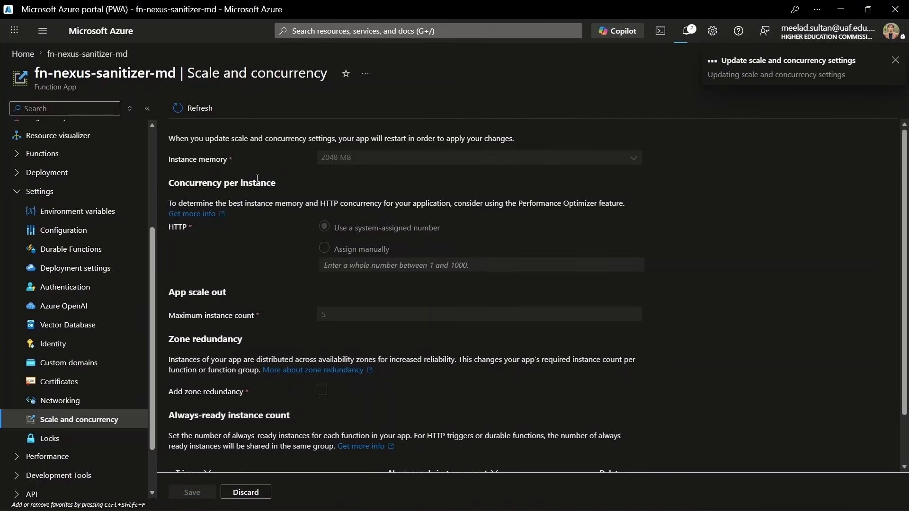